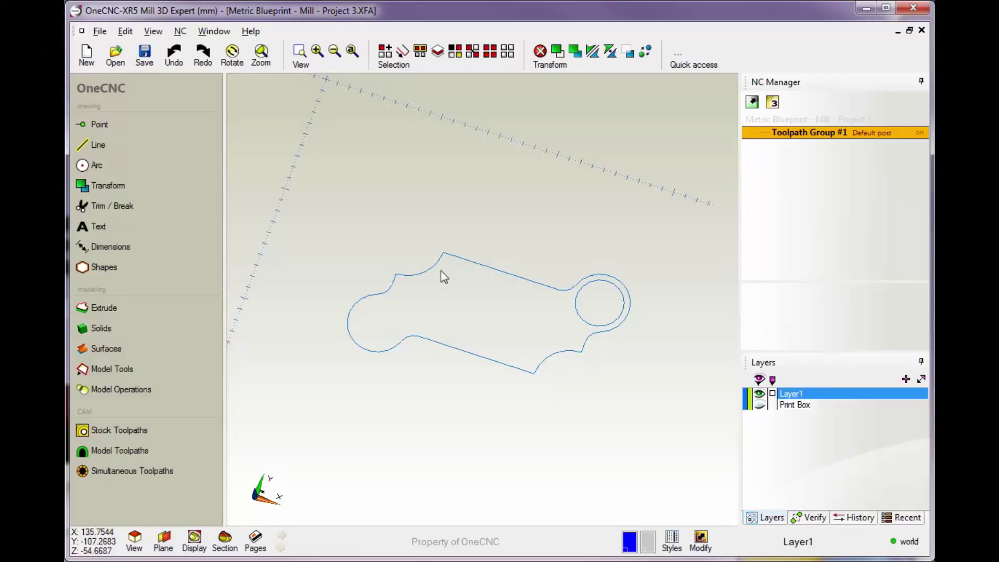
# Move all the geometry from the centre of the profile's upper-left concave arc to the origin at X0 Y0 Z0
pyautogui.moveTo(447, 260); pyautogui.dragTo(460, 259, button='middle')
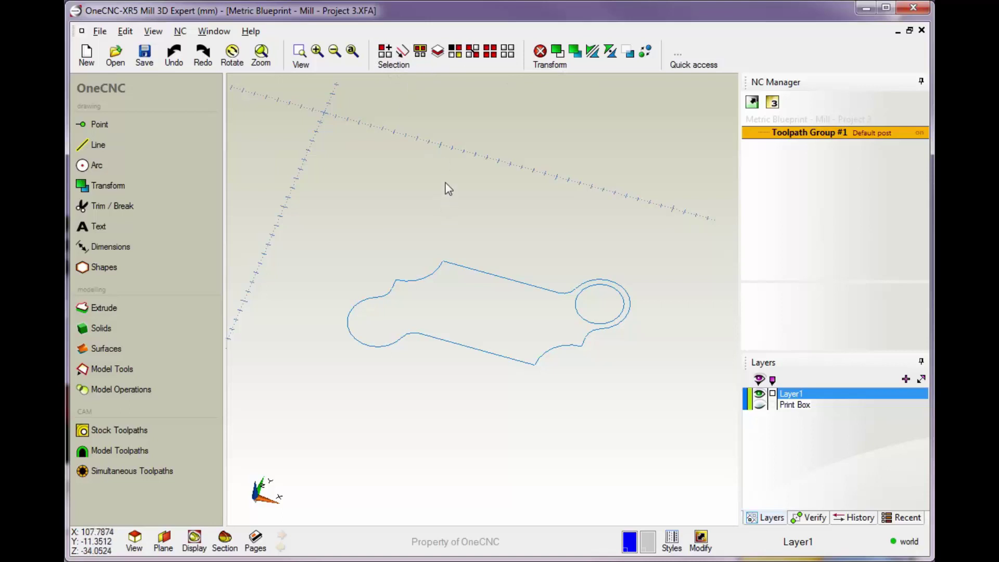
pyautogui.hotkey('ctrl', 'a')
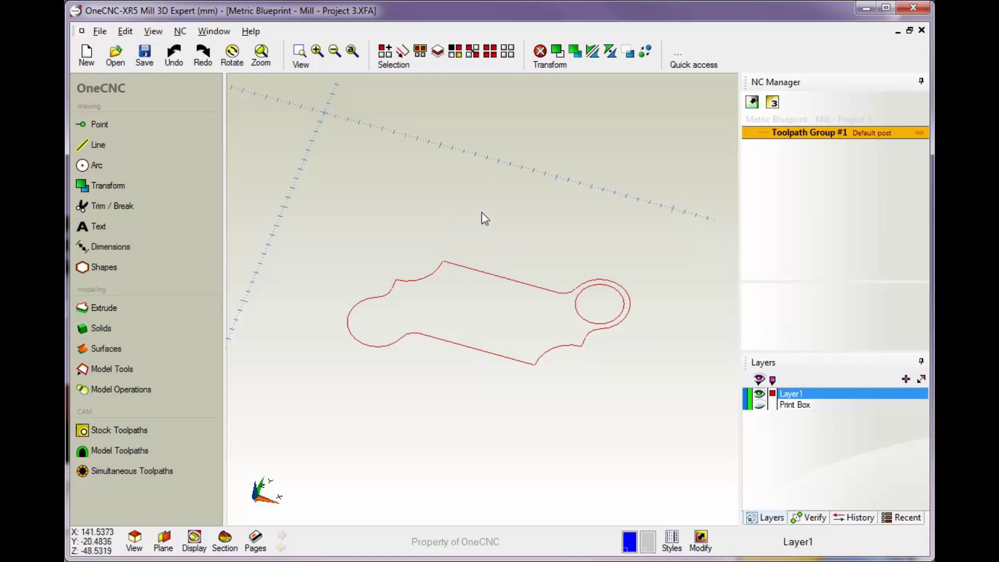
pyautogui.click(558, 52)
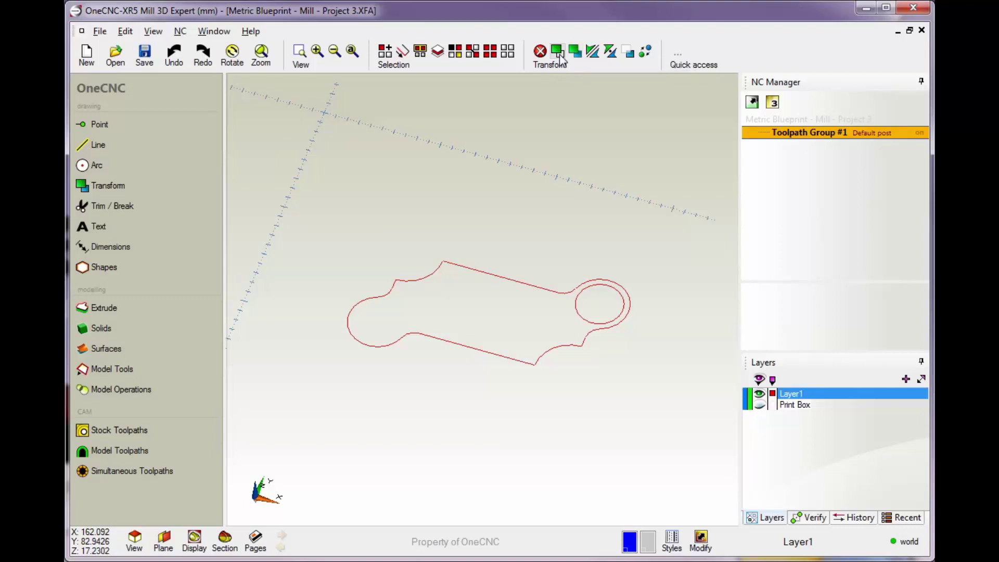
pyautogui.click(556, 51)
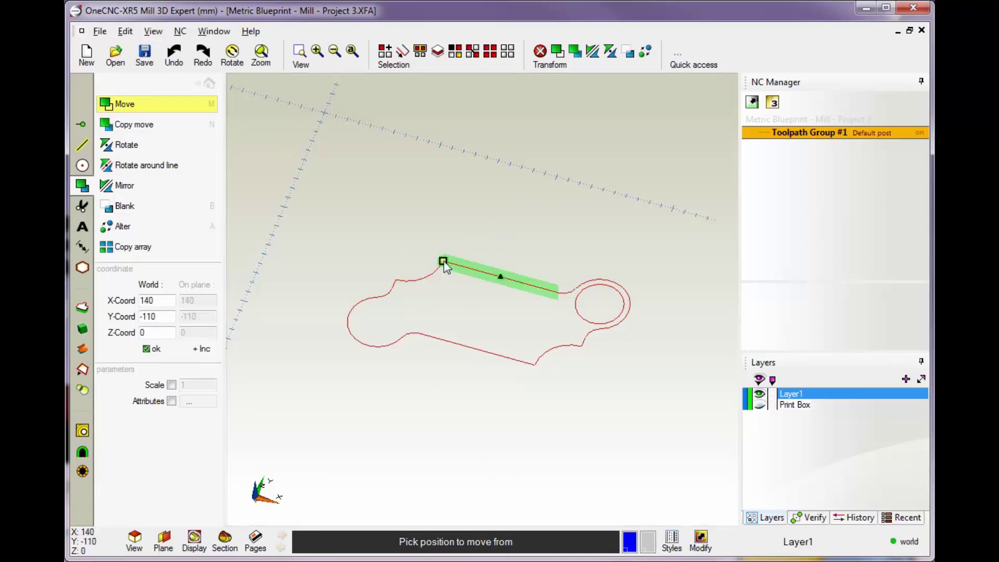
pyautogui.scroll(-1, 440, 262)
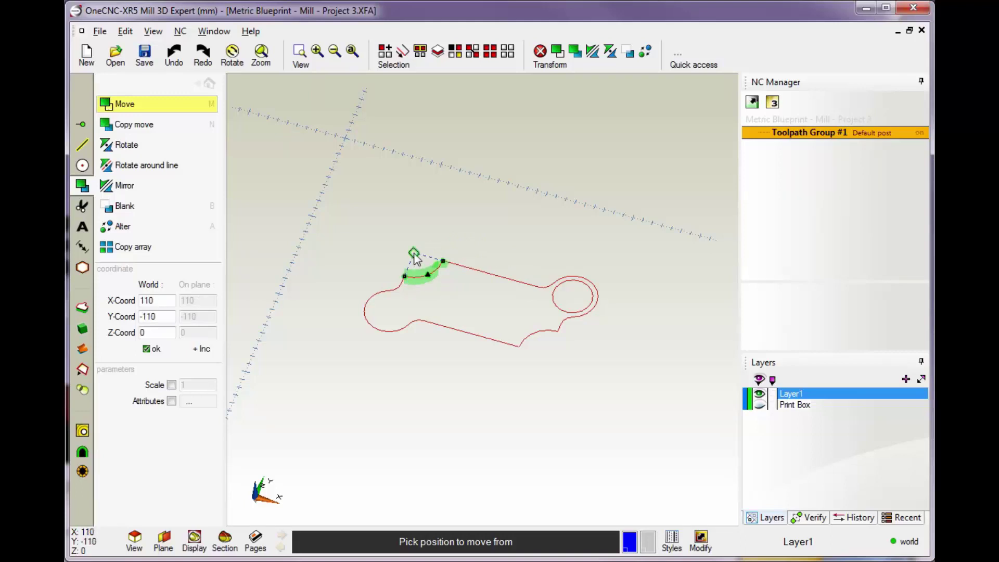
pyautogui.click(414, 253)
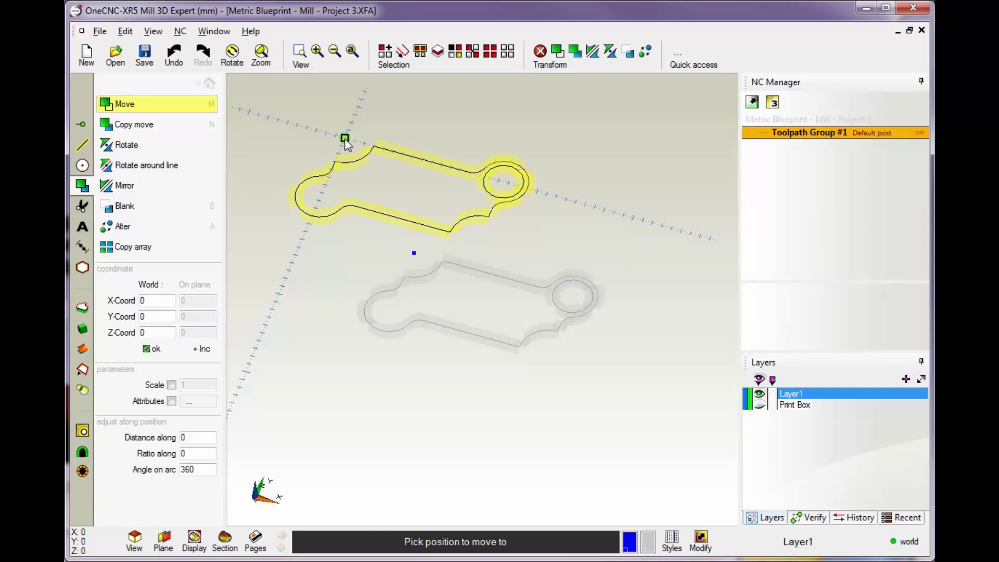
pyautogui.click(345, 138)
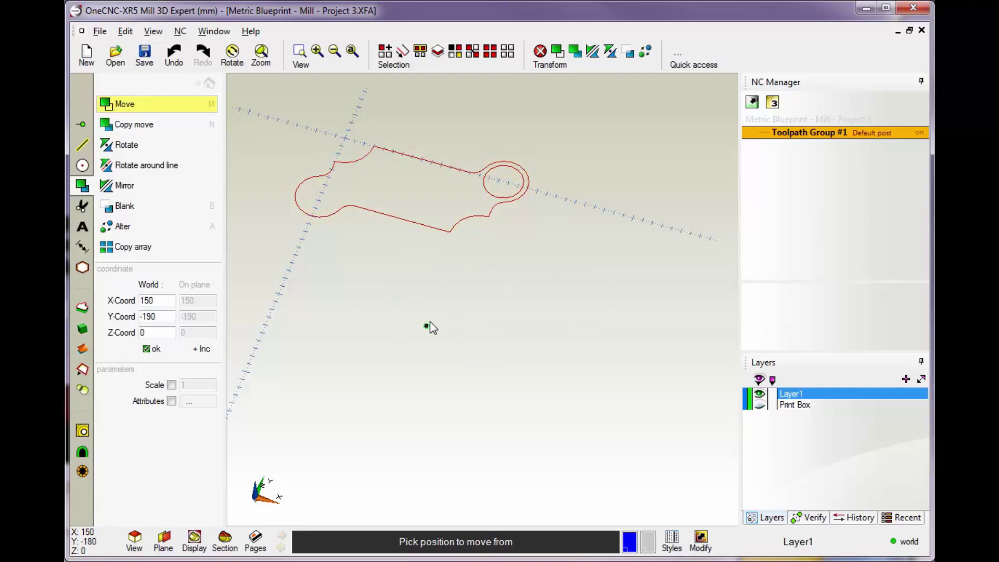
# Move the selected profile so the centre of its full circle lies on the origin
pyautogui.scroll(3, 501, 374)
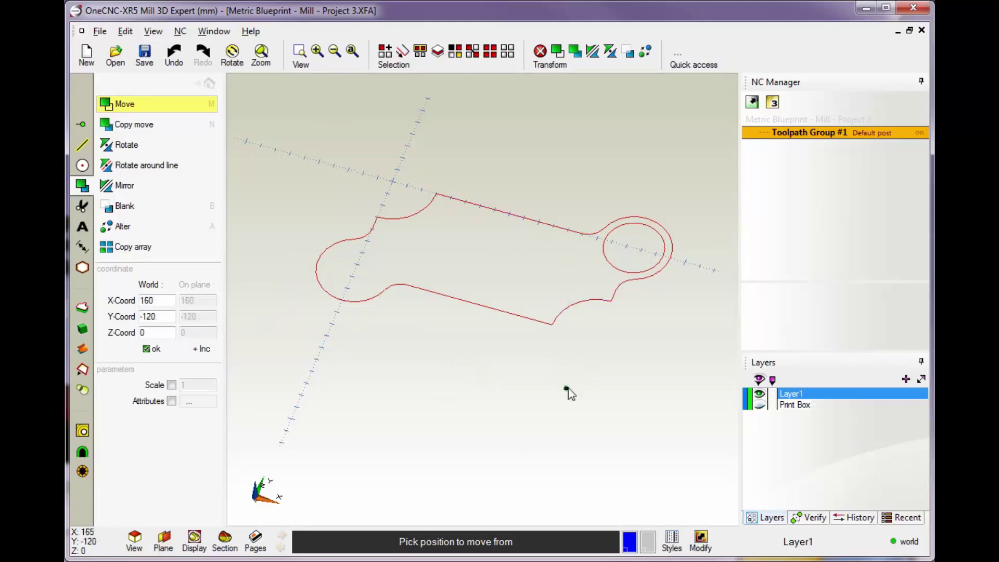
pyautogui.click(633, 249)
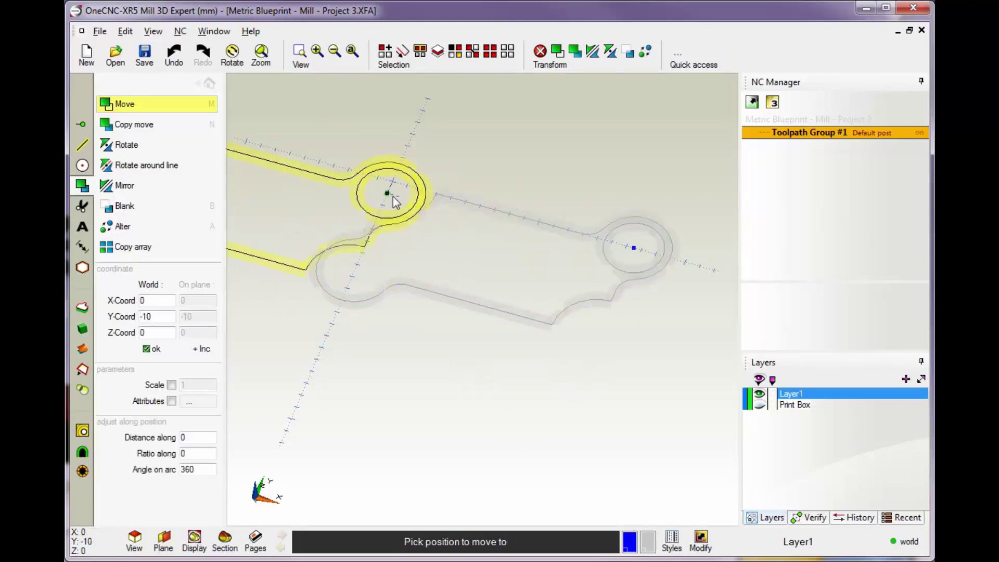
pyautogui.click(391, 183)
pyautogui.scroll(-2, 577, 392)
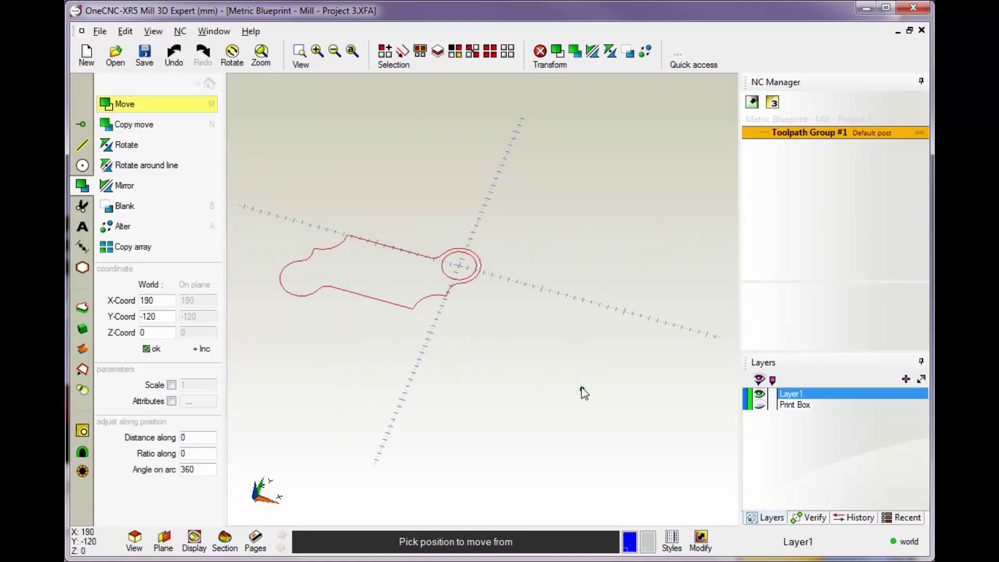
# Move the selected profile so the sharp corner at the end of its lower straight edge lies on the origin
pyautogui.scroll(2, 570, 391)
pyautogui.moveTo(397, 327); pyautogui.dragTo(576, 419, button='middle')
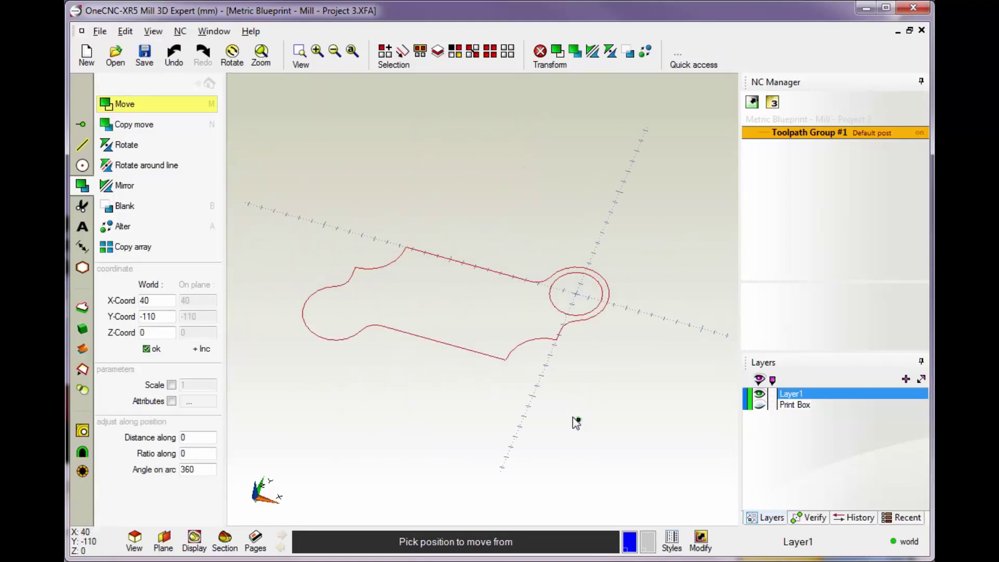
pyautogui.click(503, 362)
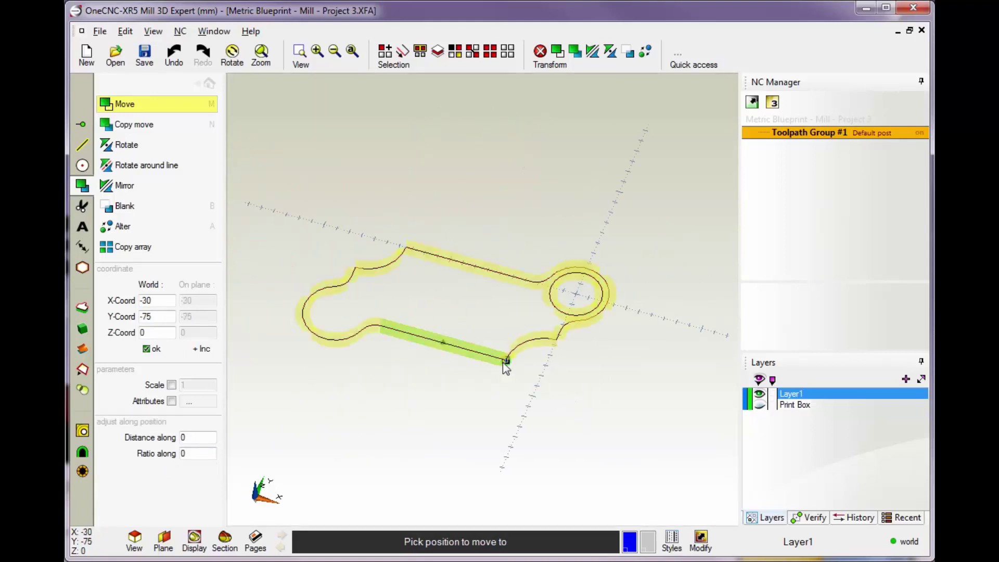
pyautogui.click(576, 295)
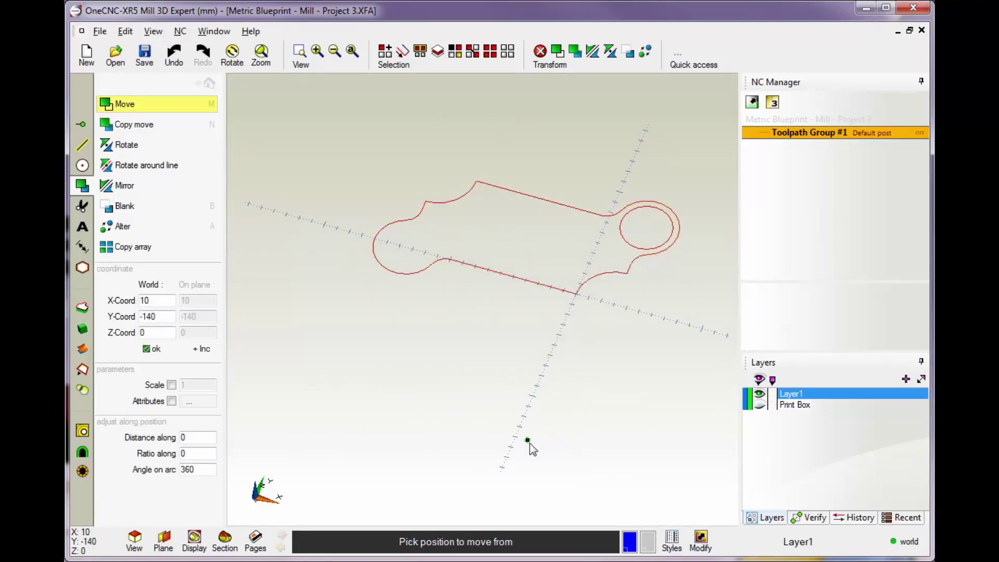
# Move the selected profile so the midpoint of its upper straight edge lies on the origin, and clear the selection
pyautogui.click(539, 200)
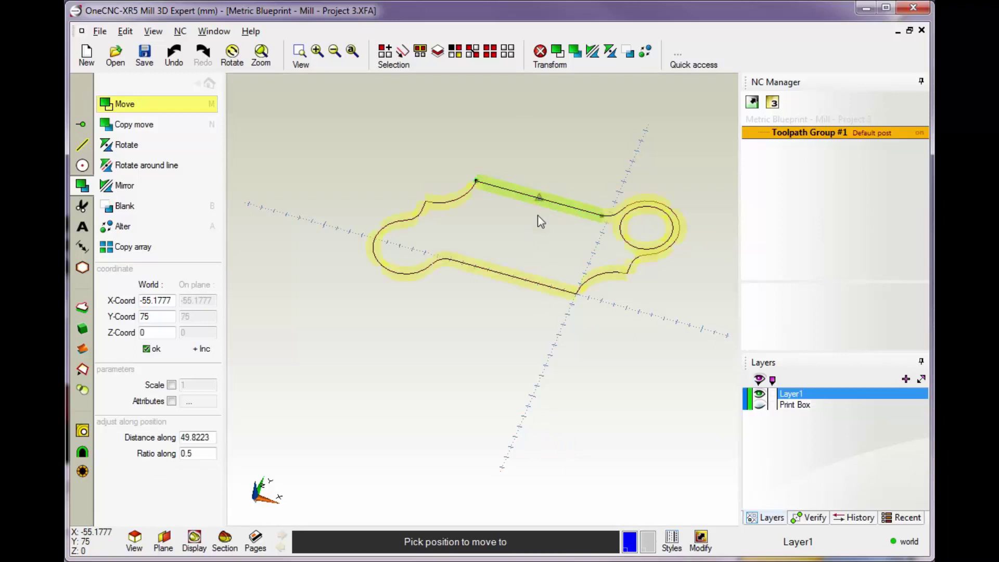
pyautogui.click(577, 292)
pyautogui.press('Escape')
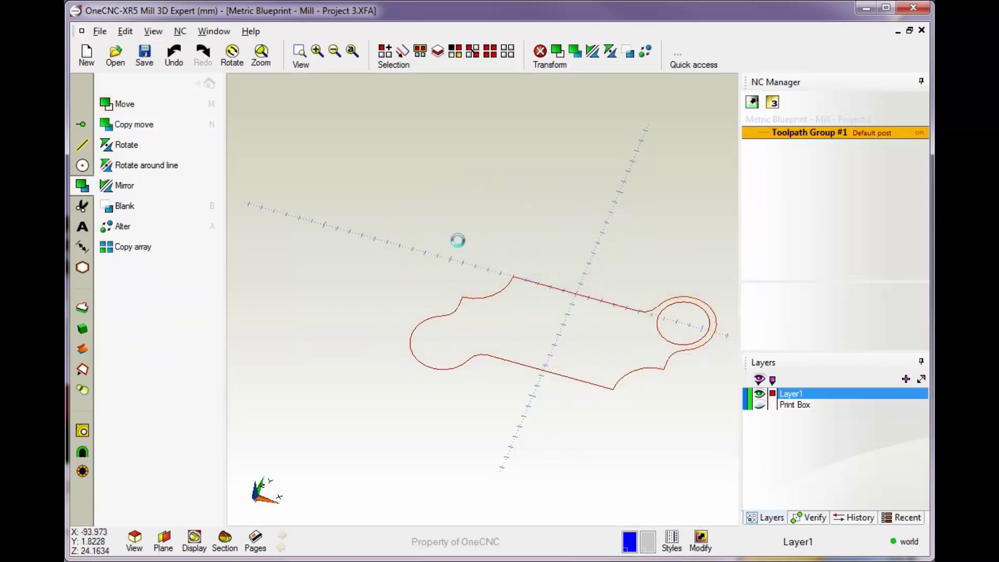
pyautogui.moveTo(539, 286); pyautogui.dragTo(445, 247, button='middle')
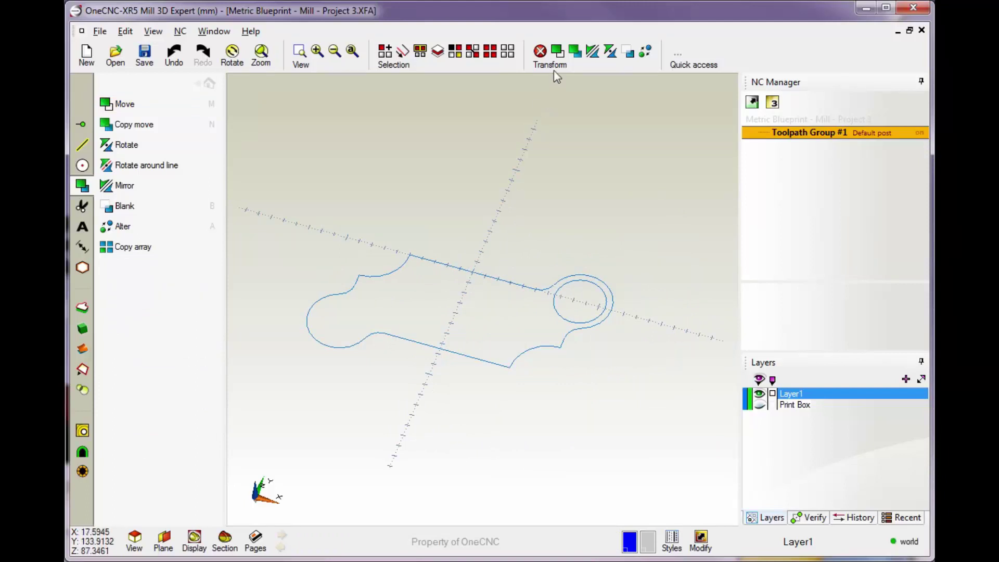
pyautogui.click(209, 83)
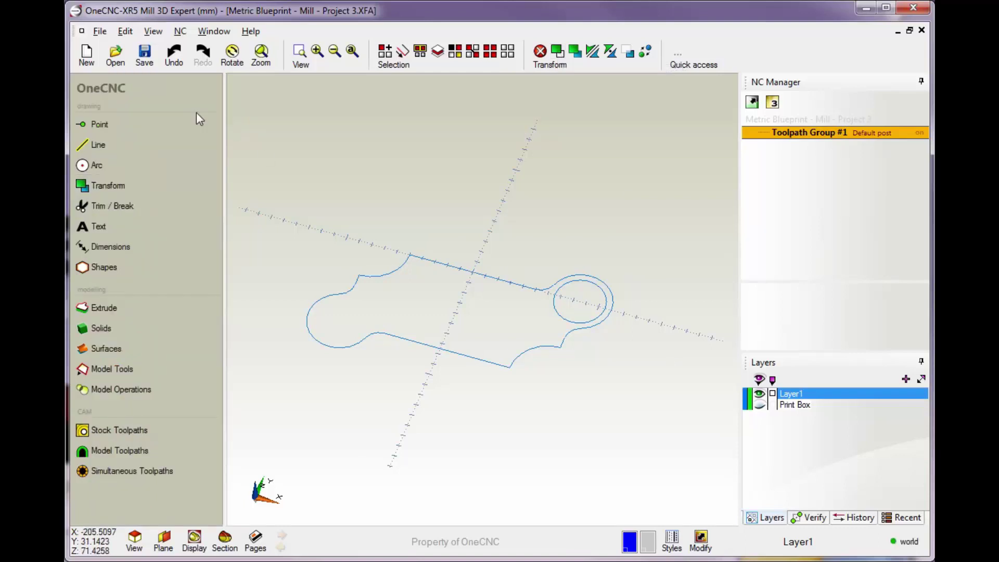
pyautogui.click(114, 186)
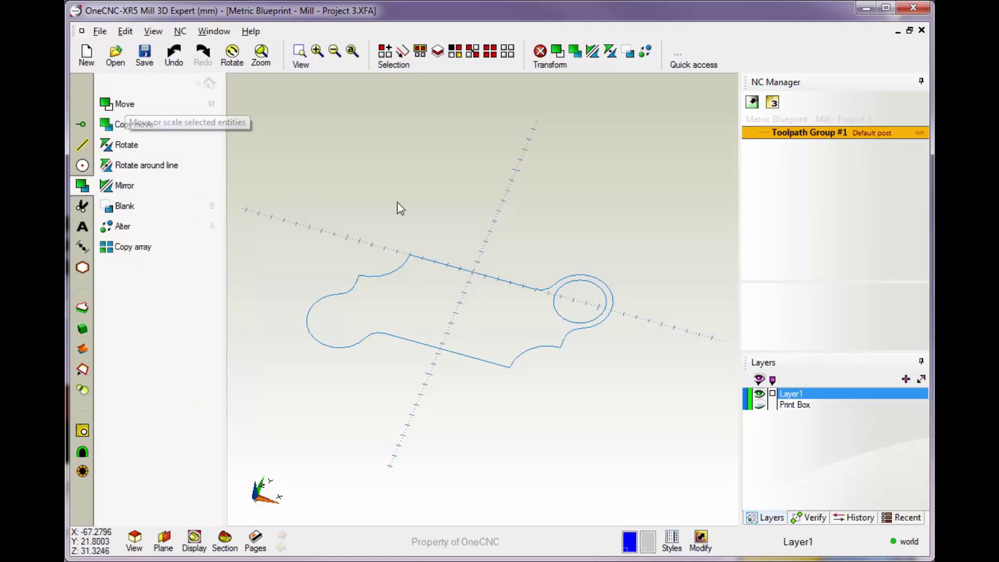
pyautogui.click(209, 83)
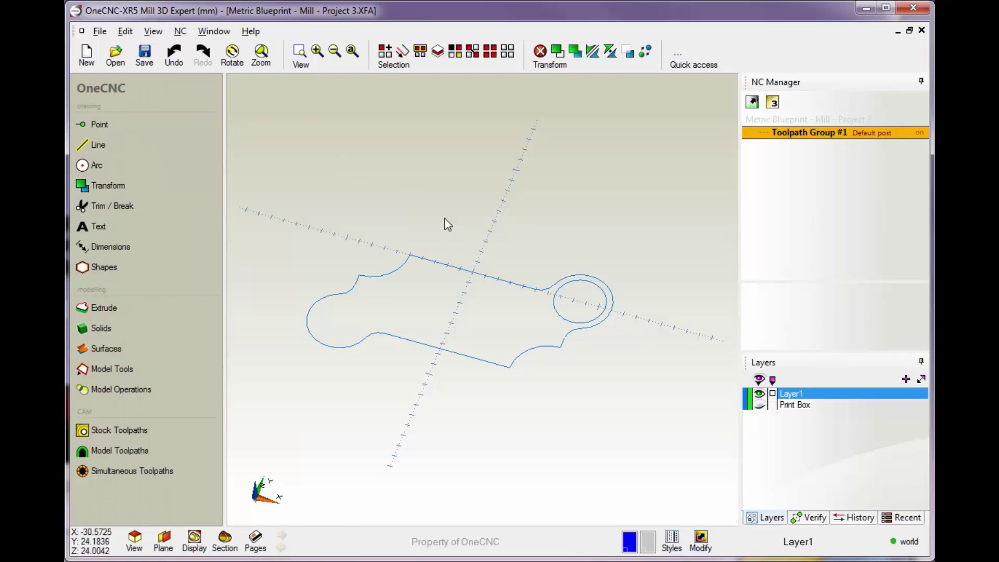
# Undo all the moves of the profile back to its original position
pyautogui.hotkey('ctrl', 'z')
pyautogui.click(202, 54)
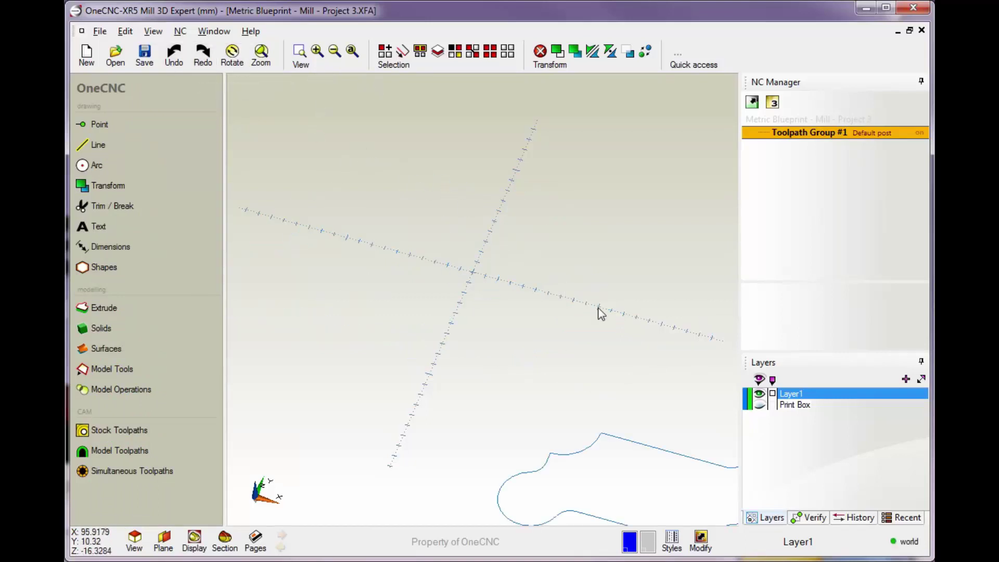
pyautogui.moveTo(597, 312); pyautogui.dragTo(437, 174, button='middle')
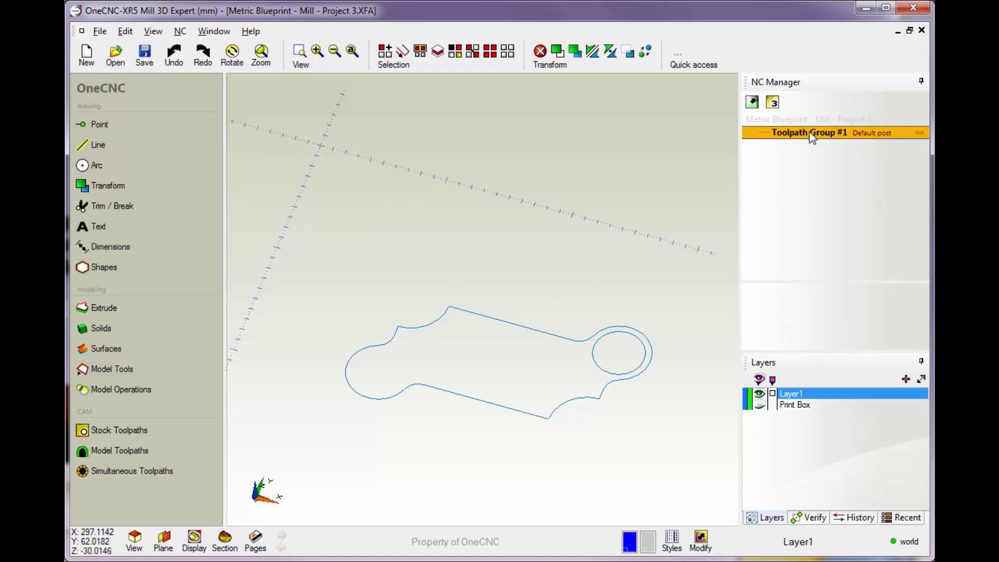
# Set the workshift zero of Toolpath Group #1 to the centre of the profile's upper-left concave arc
pyautogui.rightClick(823, 133)
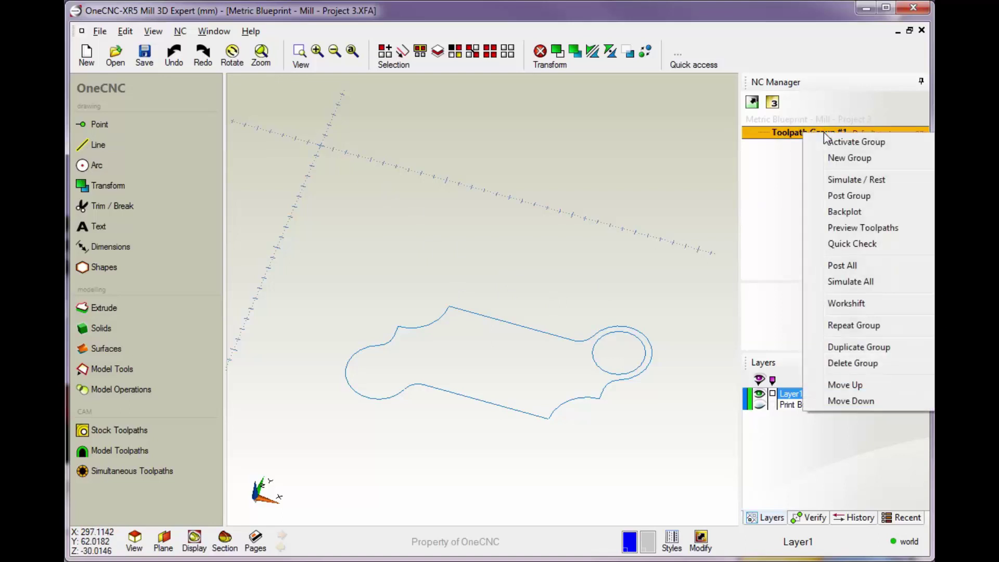
pyautogui.click(840, 304)
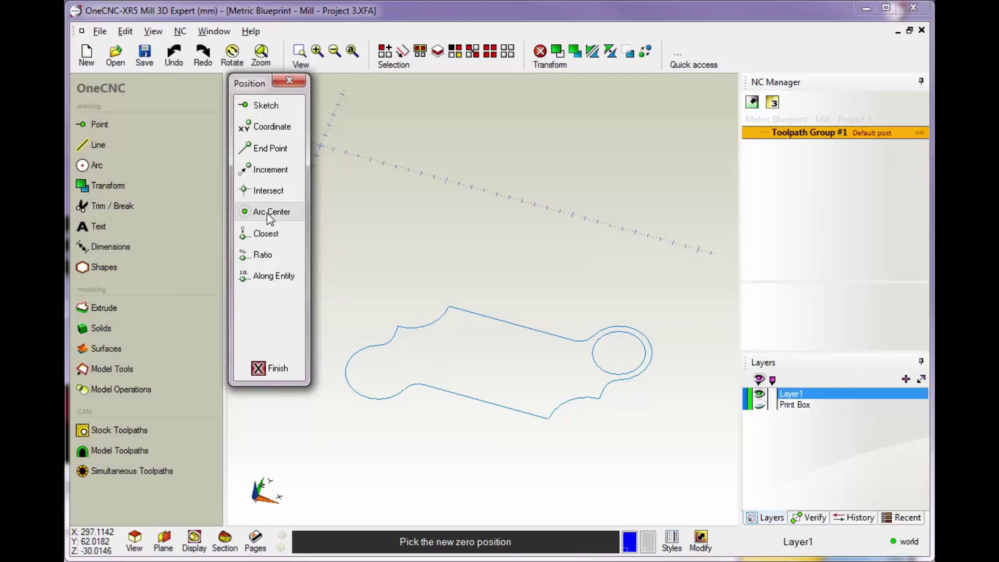
pyautogui.click(269, 213)
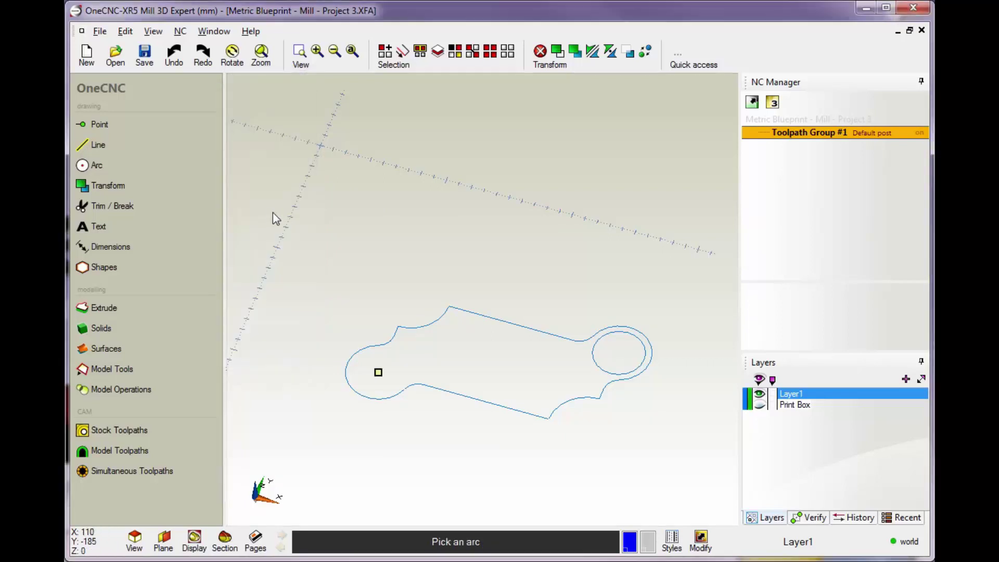
pyautogui.click(411, 299)
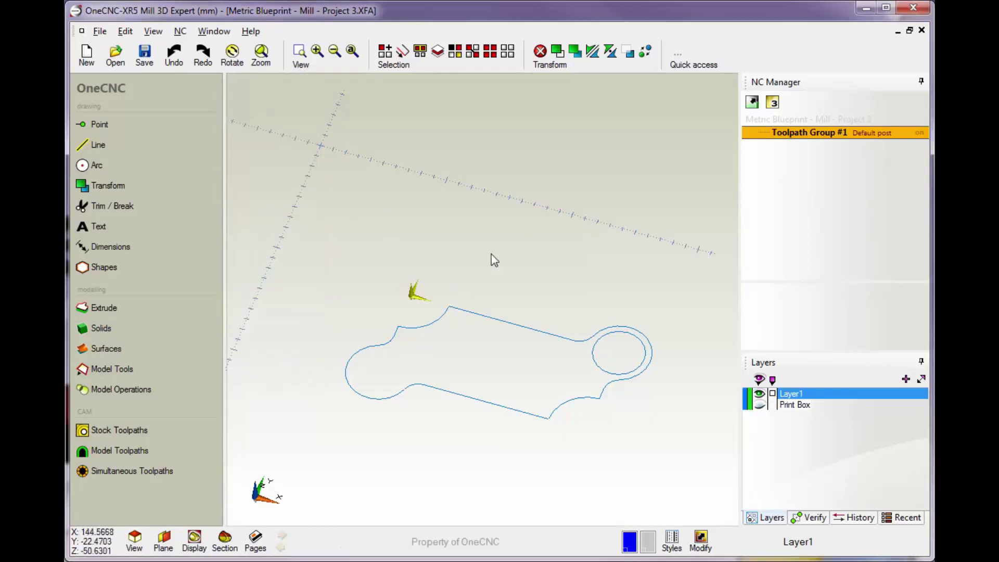
pyautogui.moveTo(513, 276); pyautogui.dragTo(576, 261)
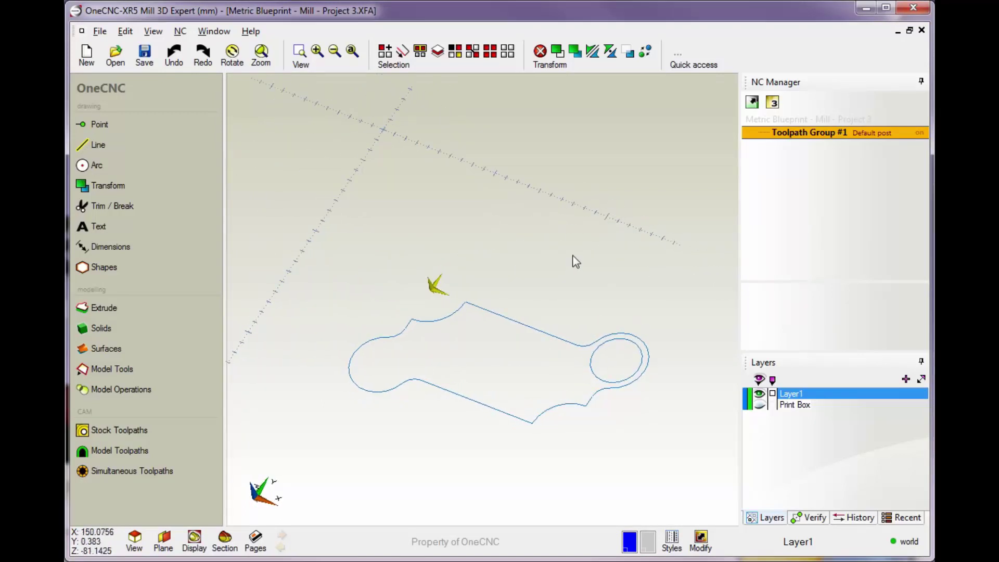
# Set the workshift zero of Toolpath Group #1 to the end point at the lower straight edge's sharp corner
pyautogui.rightClick(794, 136)
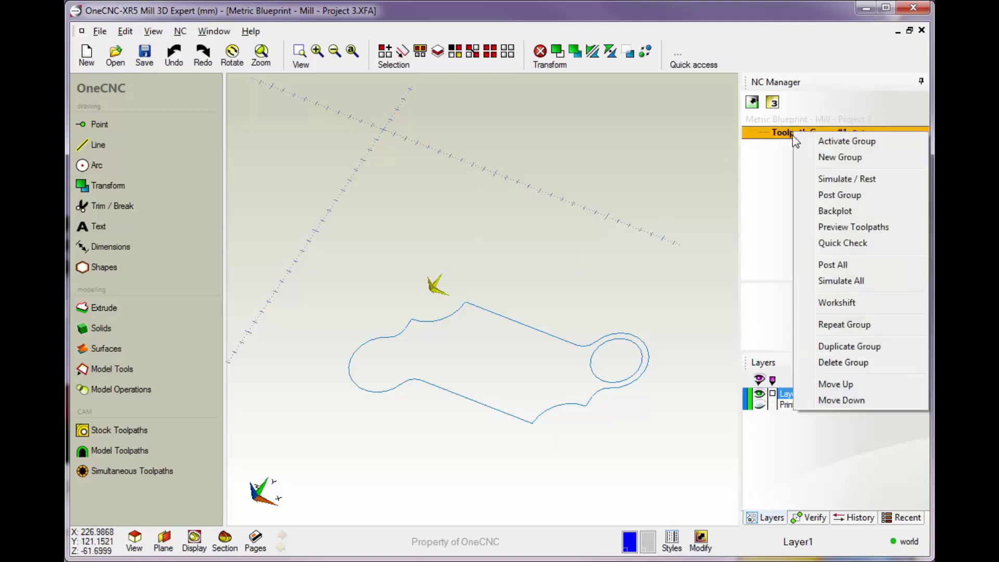
pyautogui.click(831, 305)
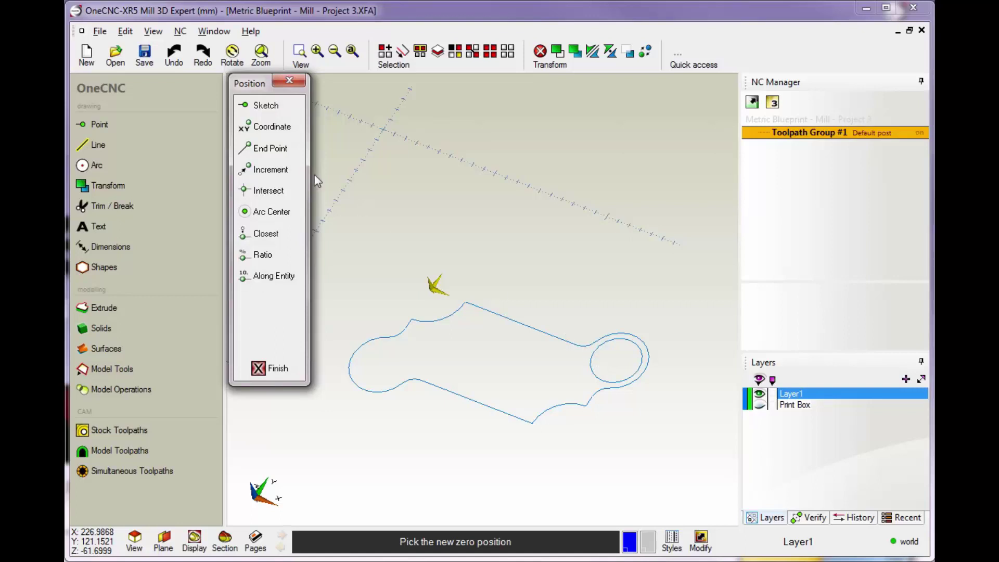
pyautogui.click(281, 148)
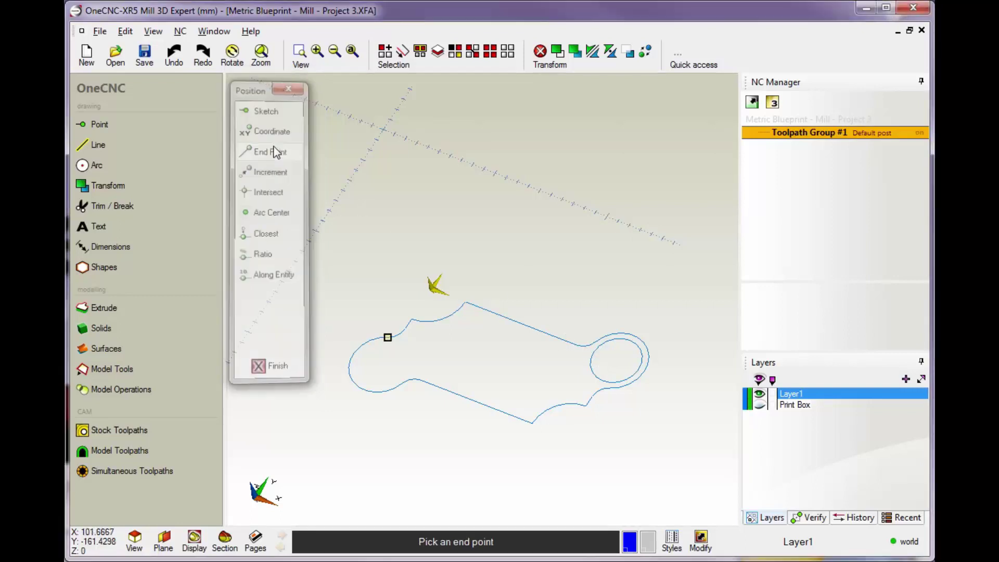
pyautogui.click(532, 423)
pyautogui.moveTo(640, 416); pyautogui.dragTo(526, 404, button='middle')
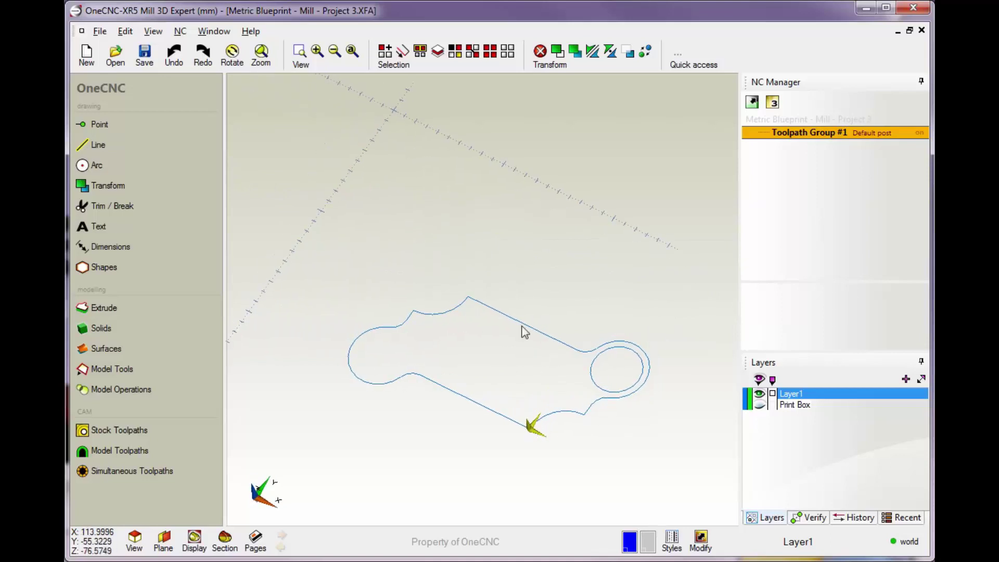
# Reset the workshift zero of Toolpath Group #1 to the world coordinates X0 Y0 Z0
pyautogui.rightClick(803, 137)
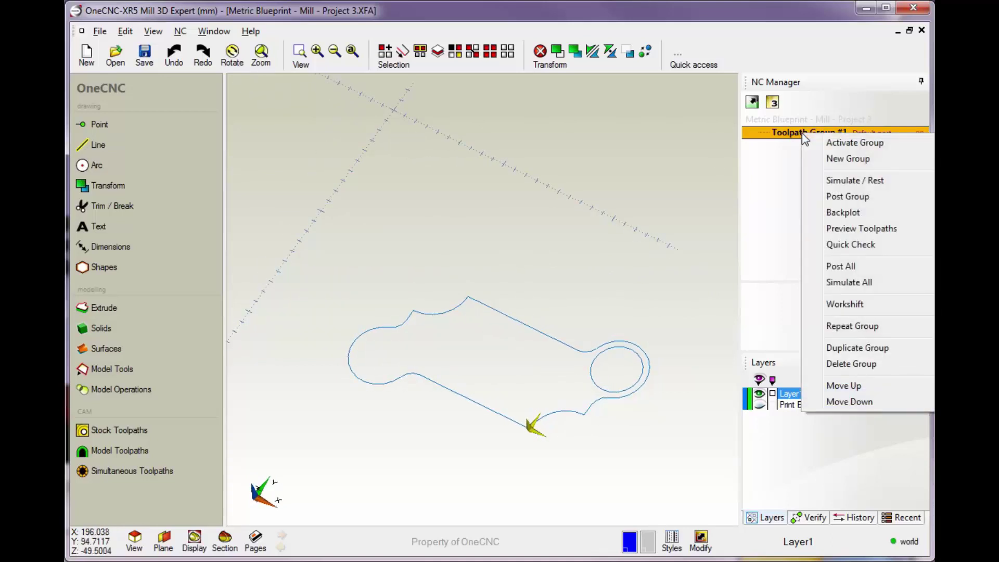
pyautogui.click(850, 305)
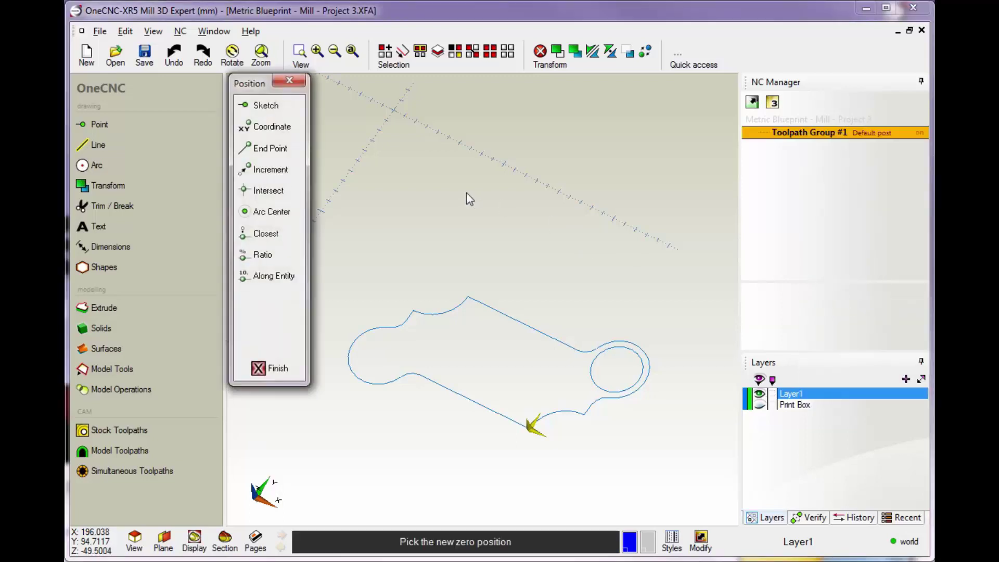
pyautogui.click(278, 129)
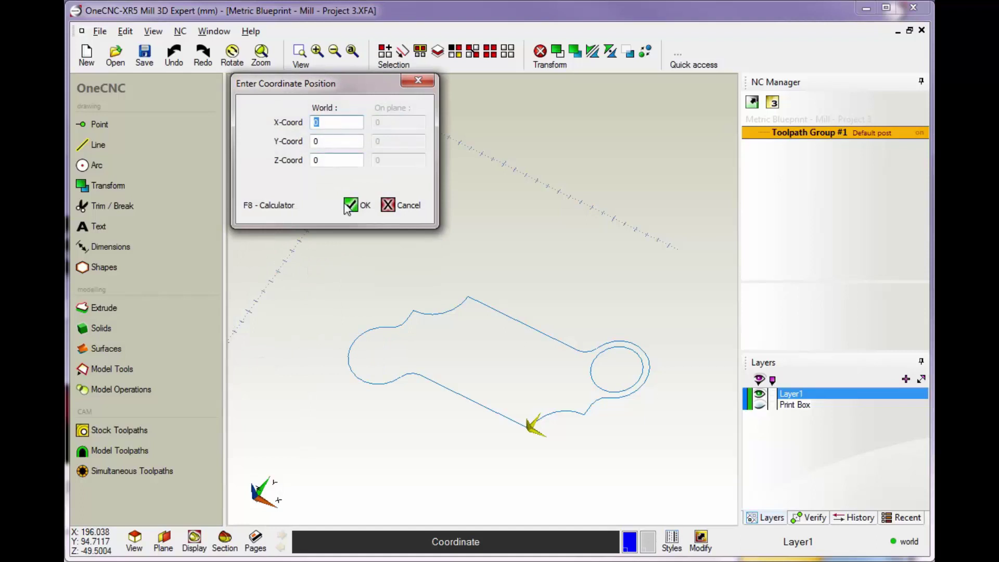
pyautogui.click(351, 205)
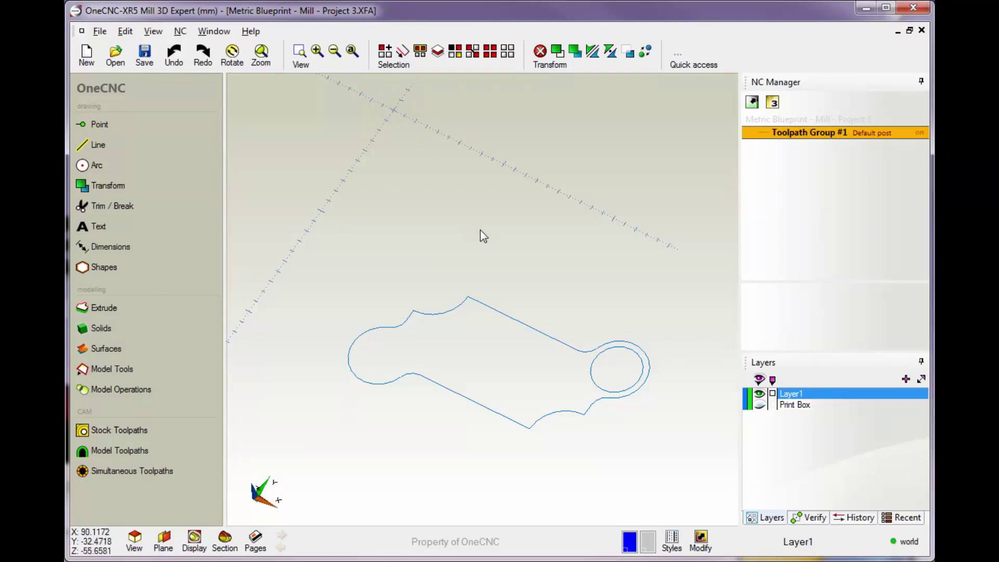
pyautogui.moveTo(479, 230); pyautogui.dragTo(494, 189, button='middle')
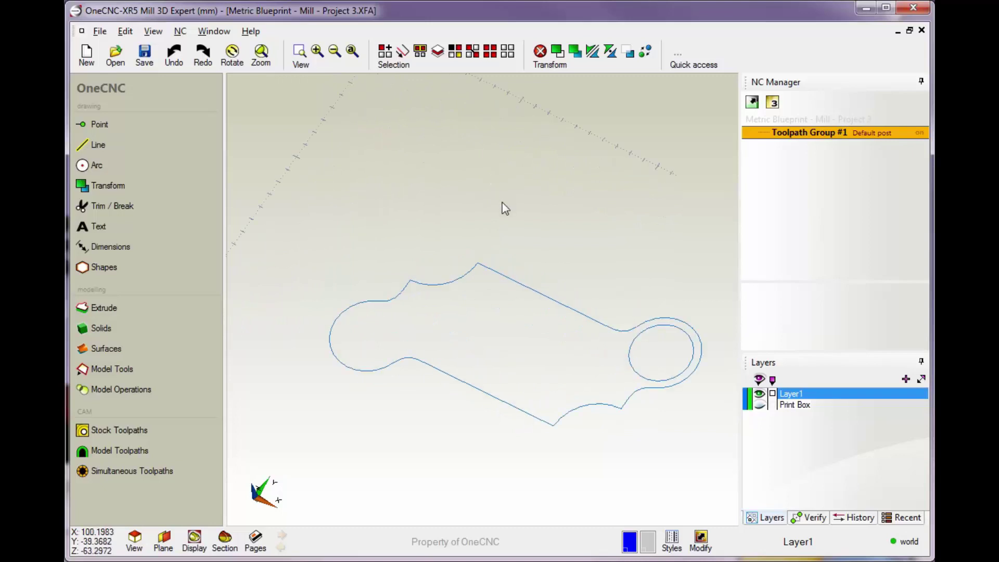